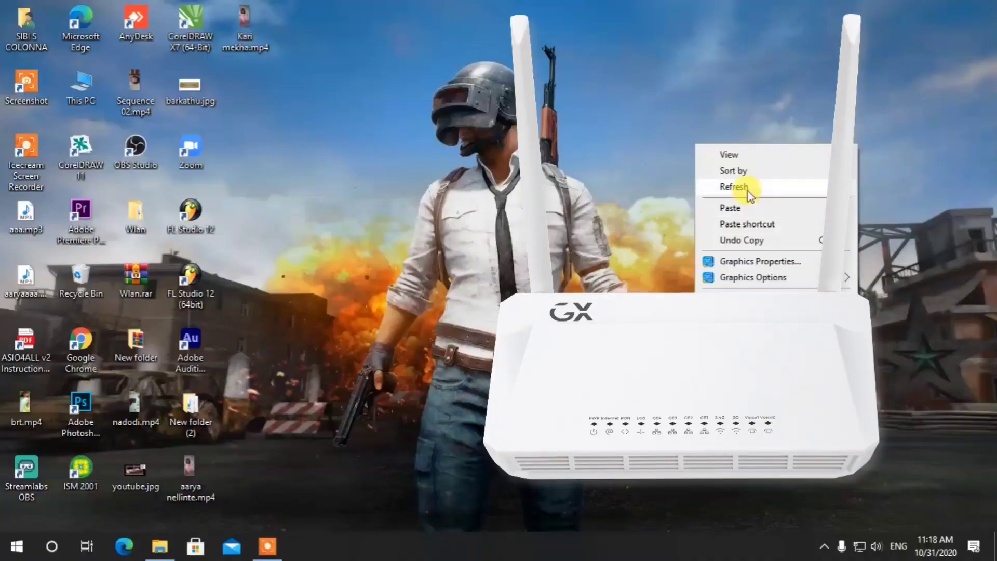
# Refresh the Windows desktop several times from its right-click menu.
pyautogui.click(748, 191)
pyautogui.rightClick(728, 182)
pyautogui.click(753, 222)
pyautogui.rightClick(705, 213)
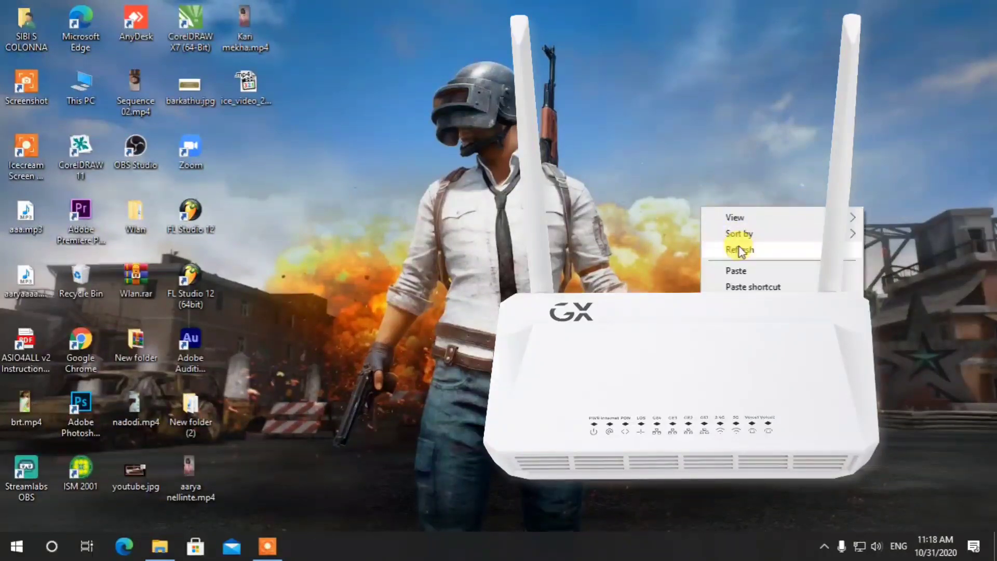
pyautogui.click(735, 249)
pyautogui.rightClick(646, 216)
pyautogui.click(696, 256)
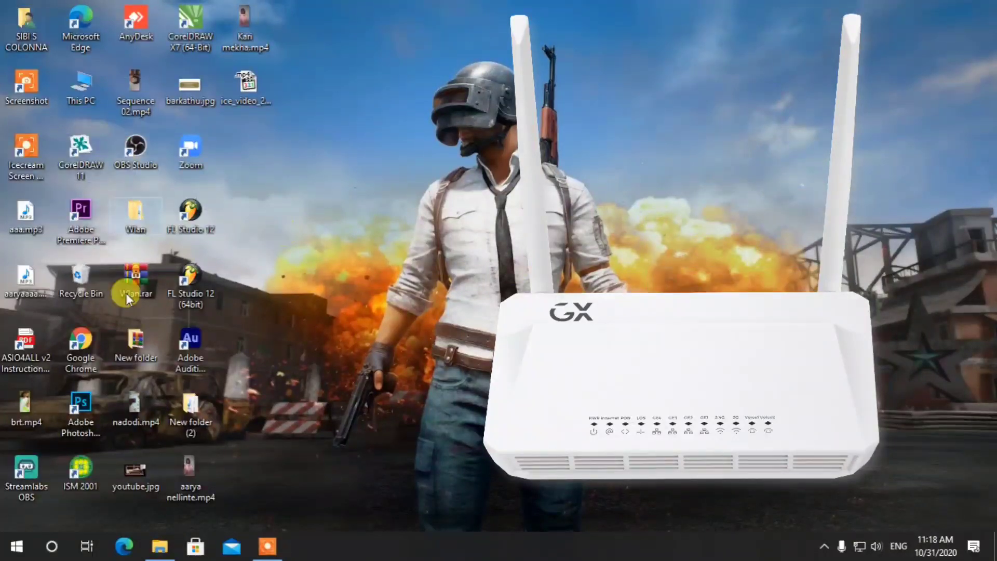
# Launch Chrome and load the router login page at 192.168.1.1.
pyautogui.click(81, 341)
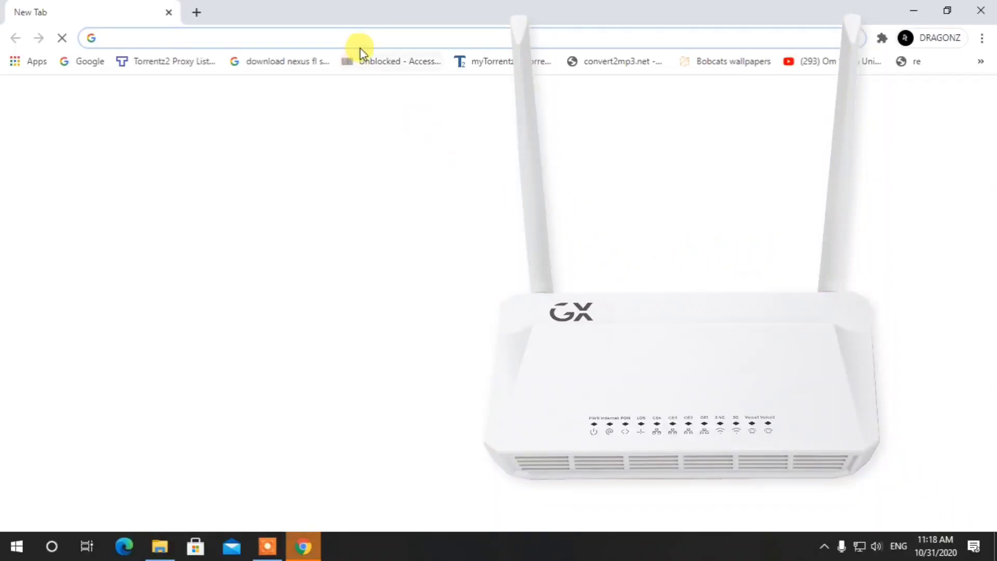
pyautogui.click(359, 36)
pyautogui.write('1')
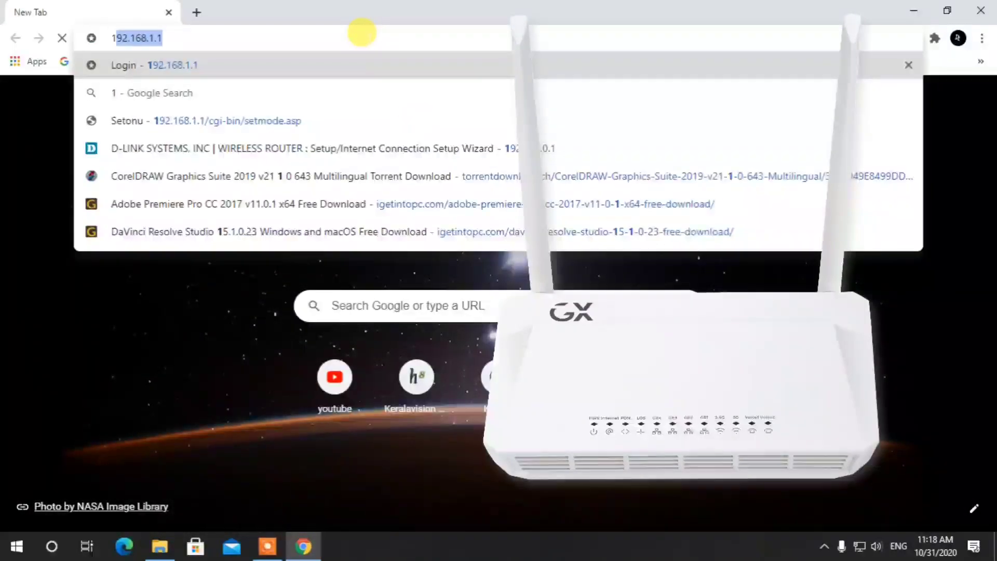
pyautogui.write('92.168.1.')
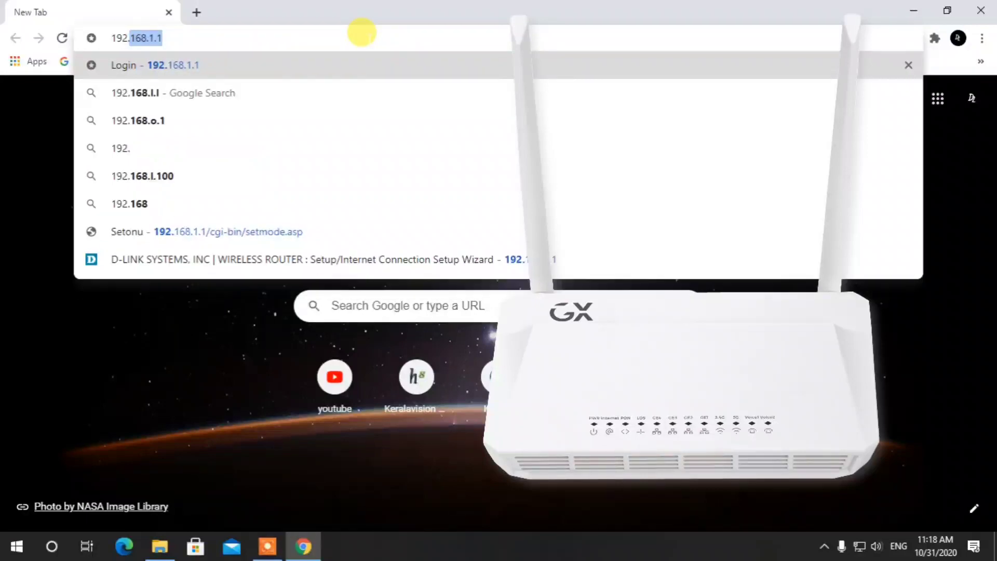
pyautogui.write('1')
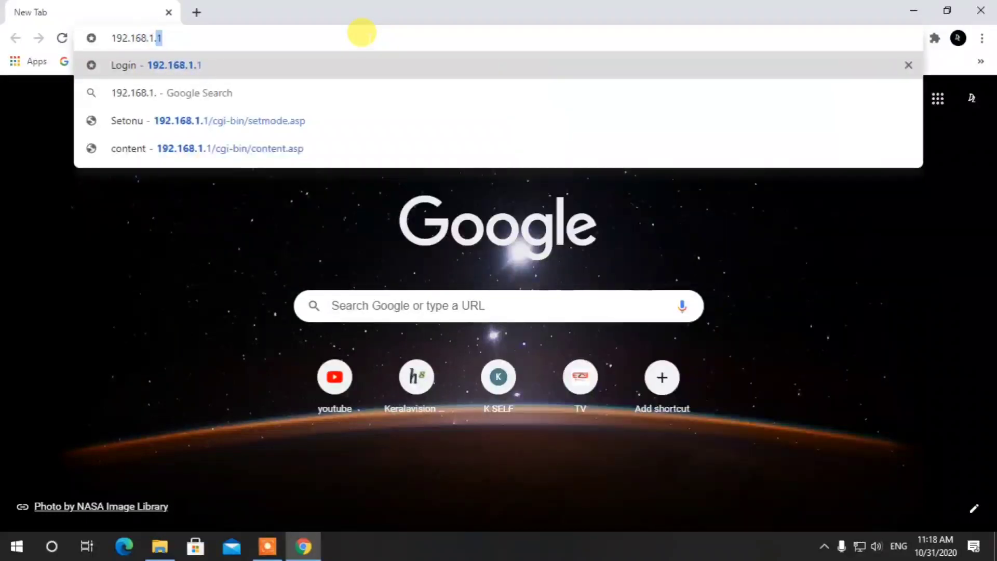
pyautogui.press('Return')
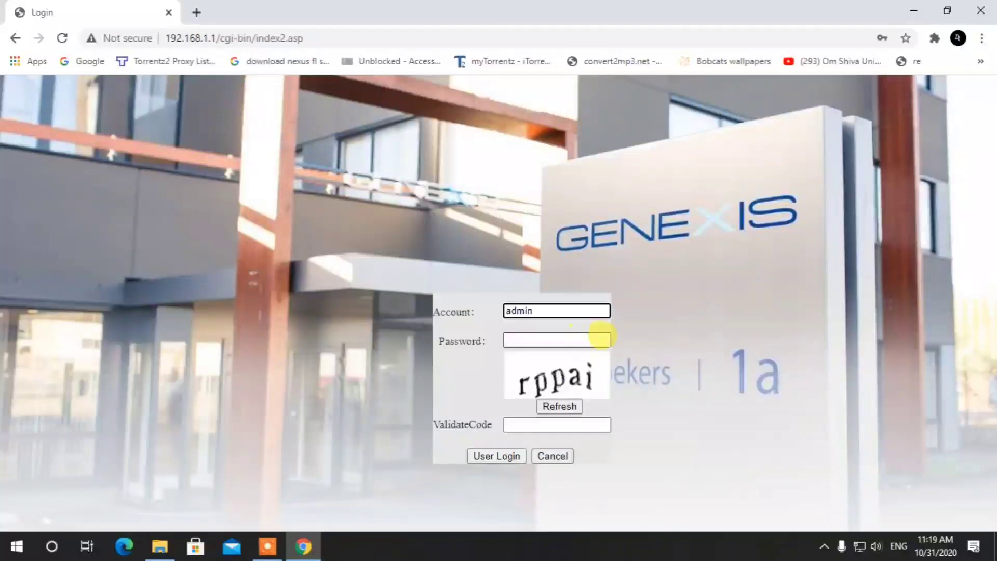
# Sign in to the router with the saved autofill password and the displayed captcha code.
pyautogui.click(573, 336)
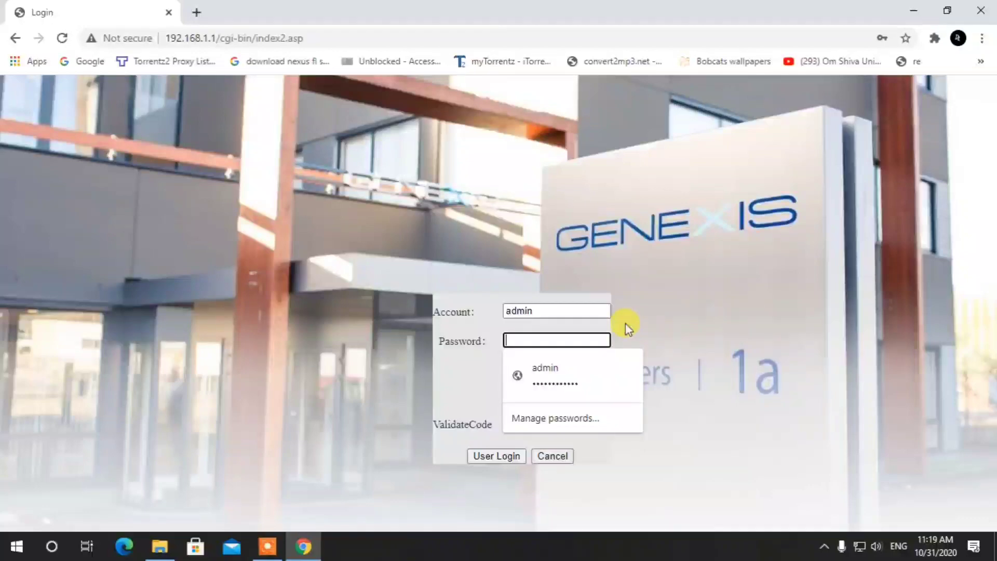
pyautogui.click(631, 371)
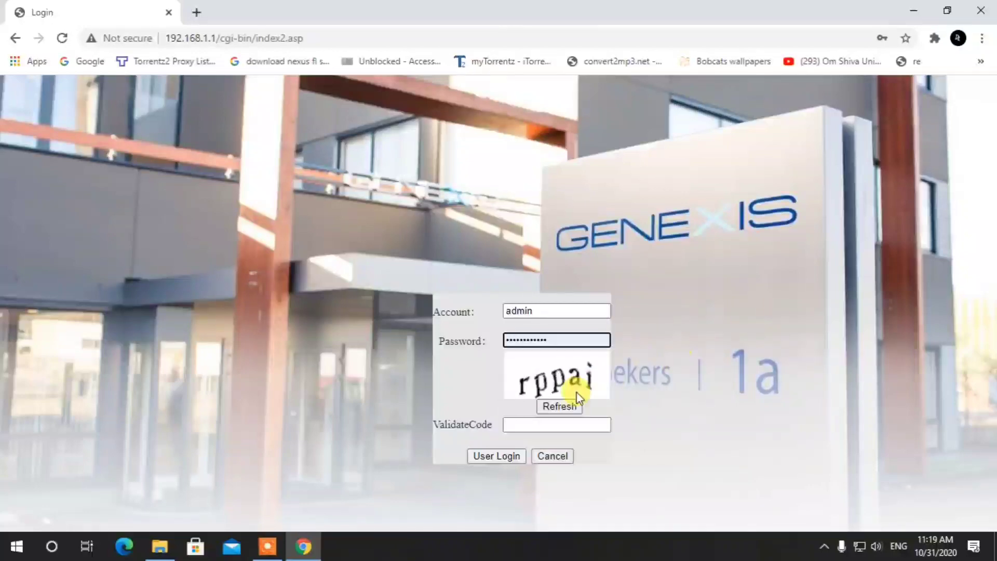
pyautogui.click(558, 423)
pyautogui.write('r')
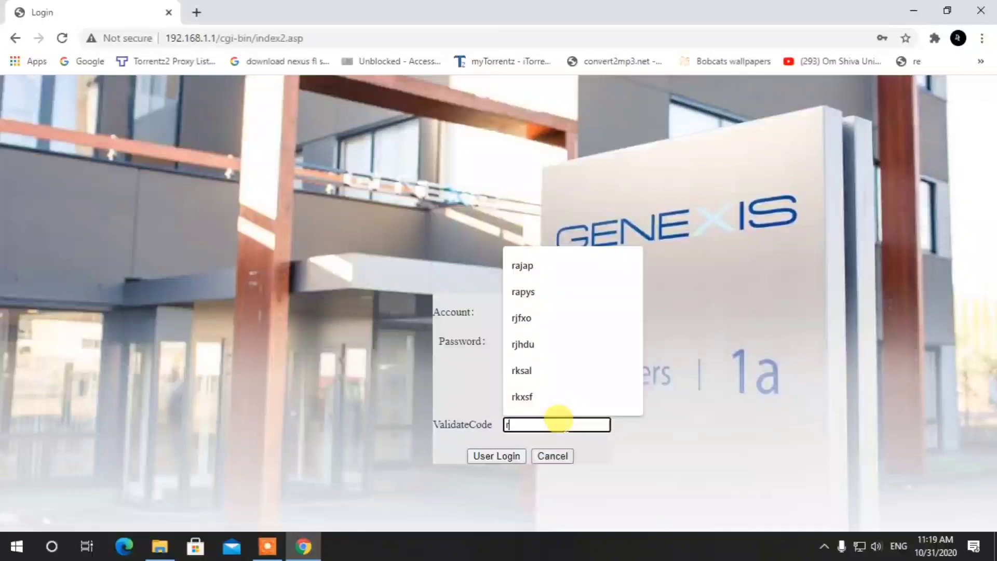
pyautogui.write('ppai')
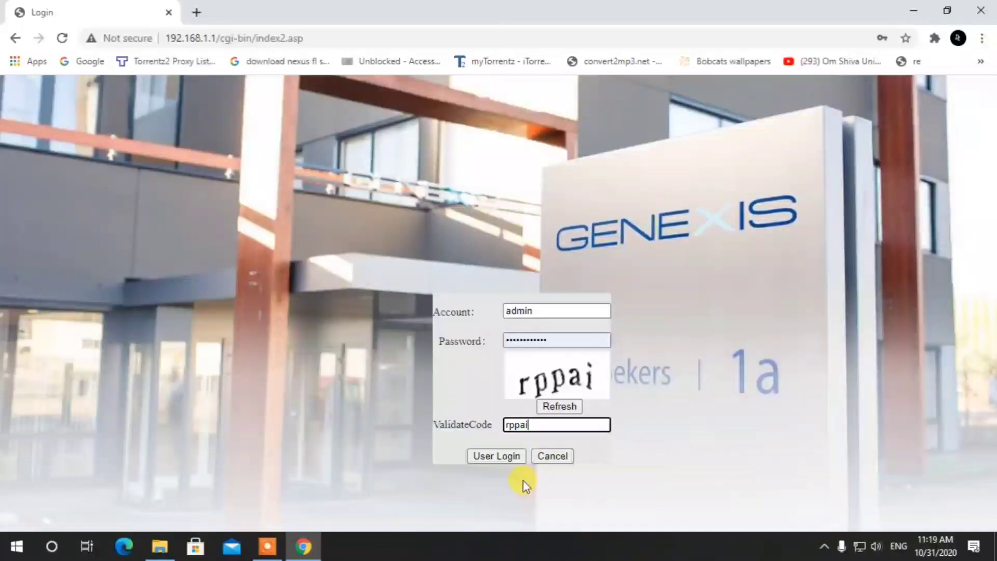
pyautogui.click(498, 457)
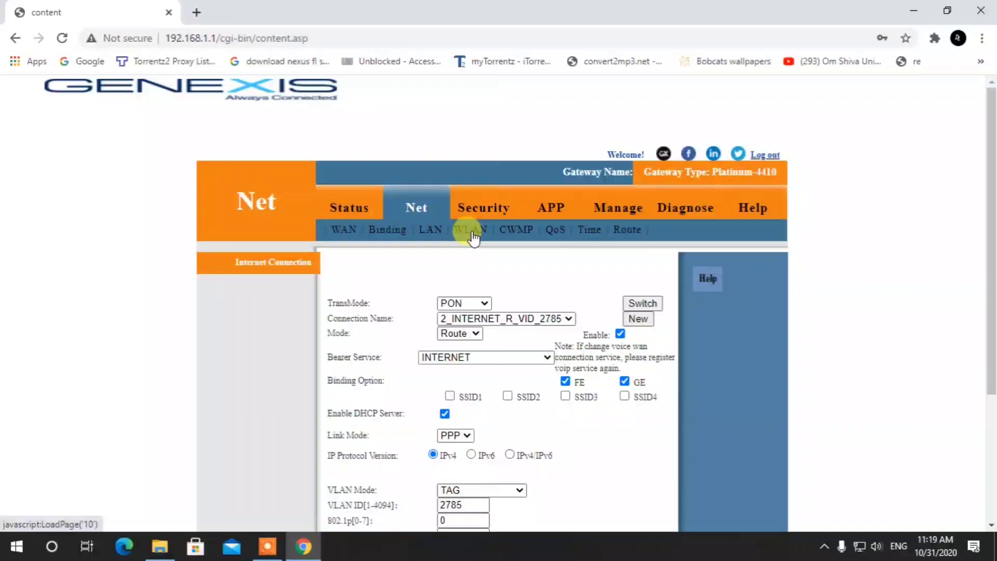
# Scroll through the WAN page showing PPP mode, VLAN 2785 and MTU 1492.
pyautogui.scroll(-3, 473, 237)
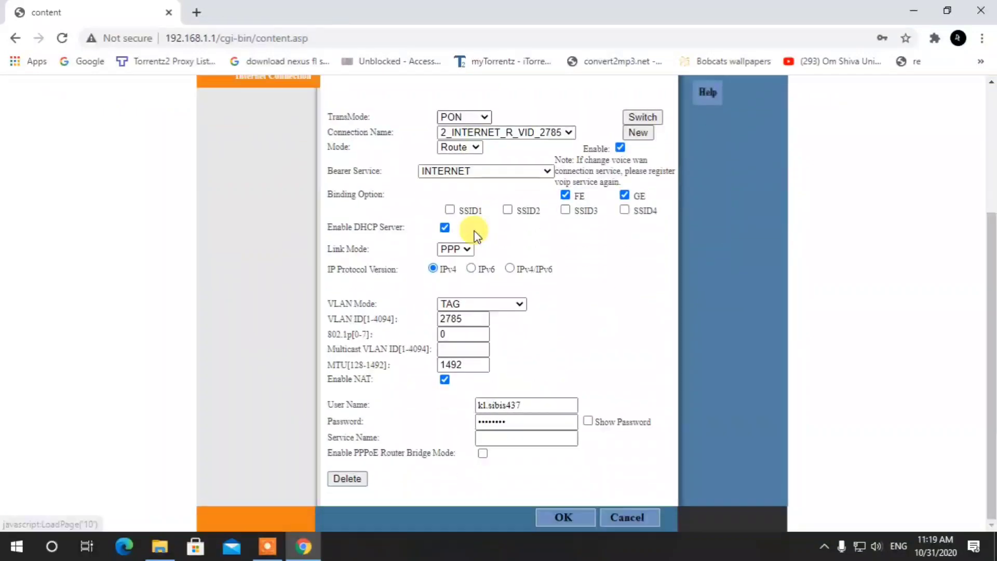
pyautogui.scroll(3, 474, 235)
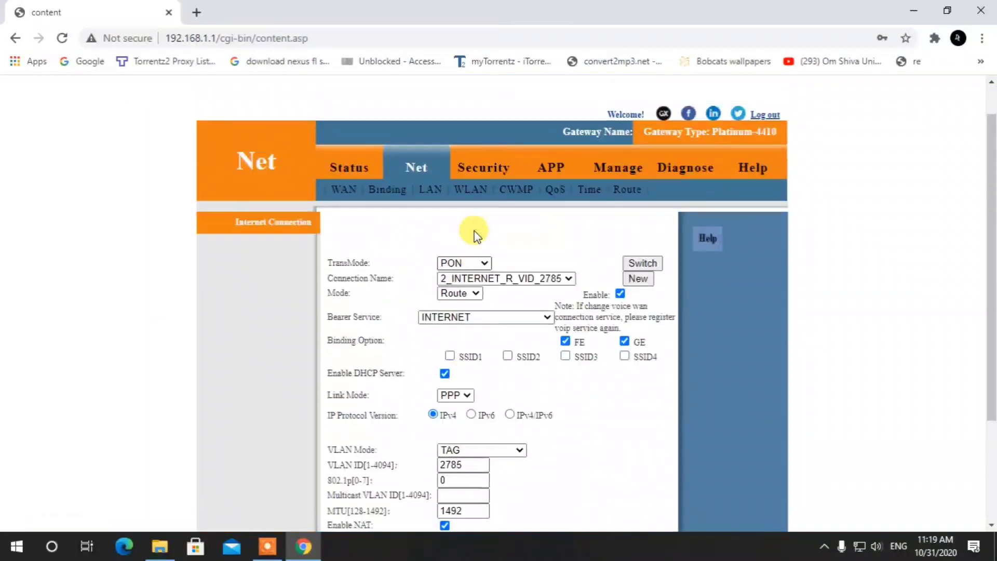
# On the Net > WLAN page, change the SSID to 'test'.
pyautogui.click(474, 191)
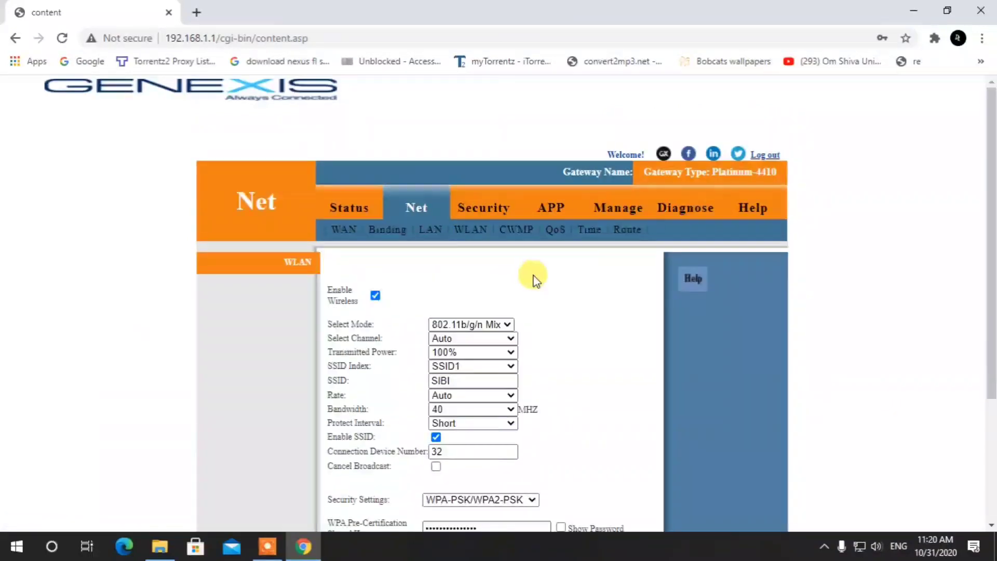
pyautogui.scroll(-3, 534, 278)
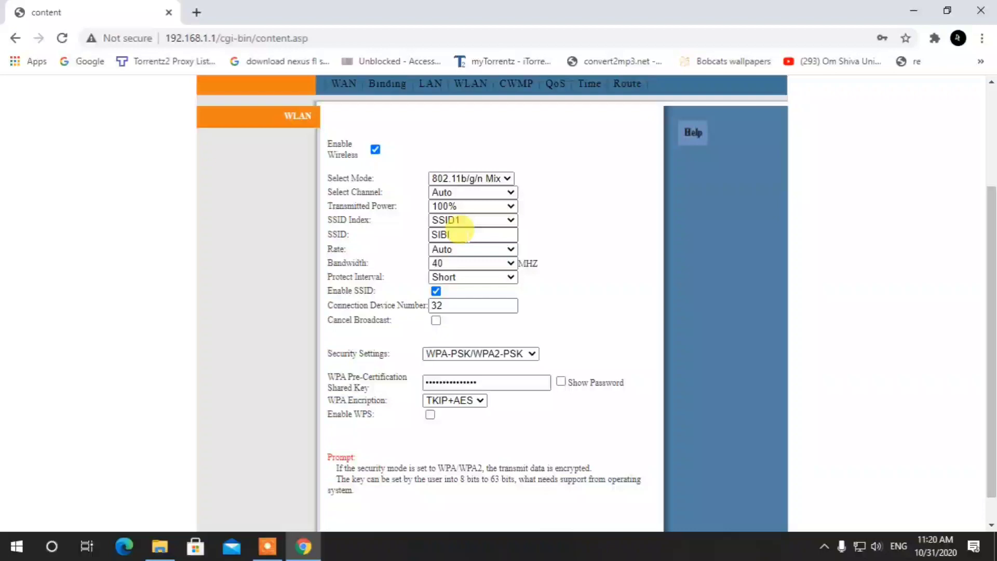
pyautogui.doubleClick(447, 235)
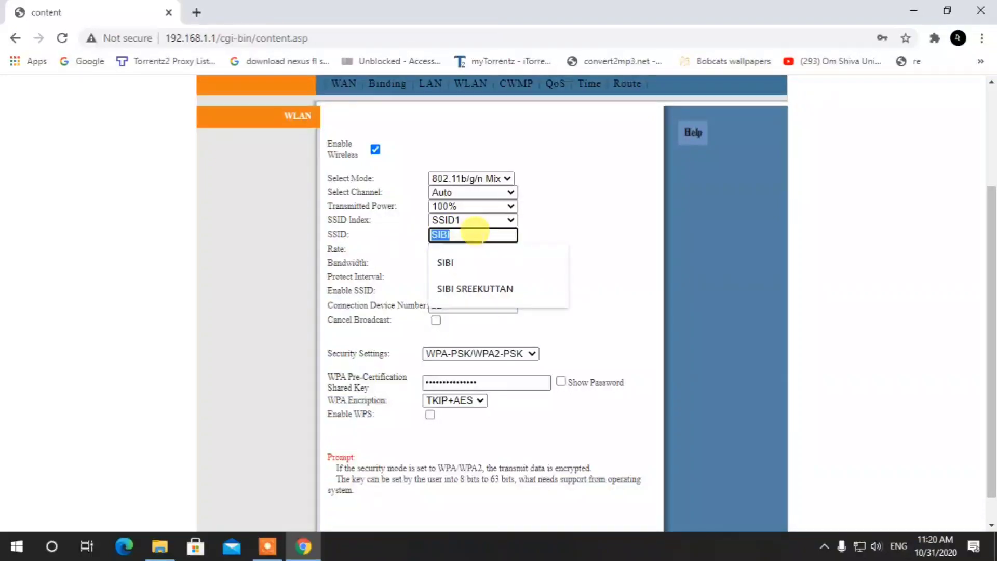
pyautogui.press('BackSpace')
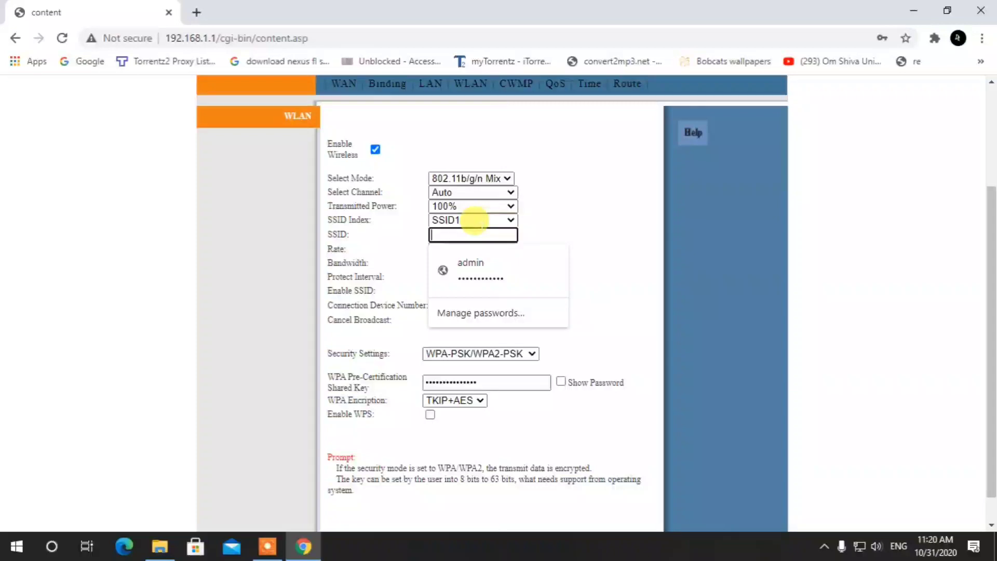
pyautogui.write('test')
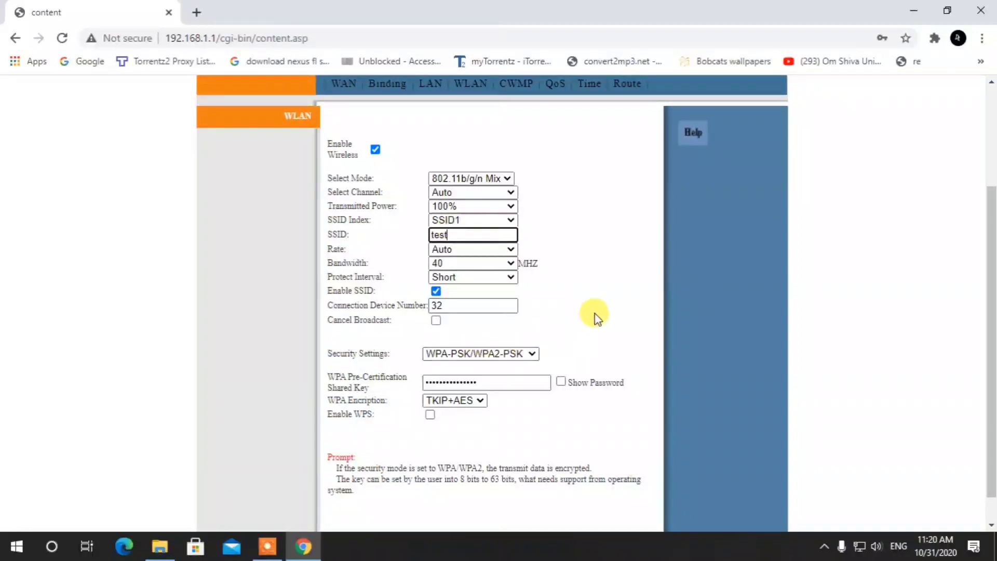
pyautogui.click(595, 315)
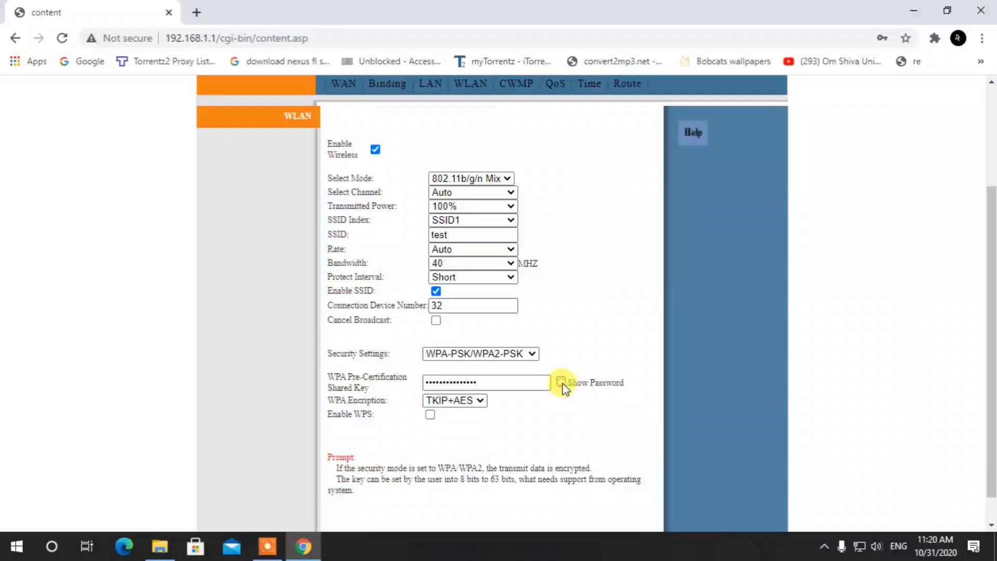
# Enter a new WPA pre-shared key and save the wireless settings.
pyautogui.moveTo(546, 383); pyautogui.dragTo(400, 396)
pyautogui.write('12345')
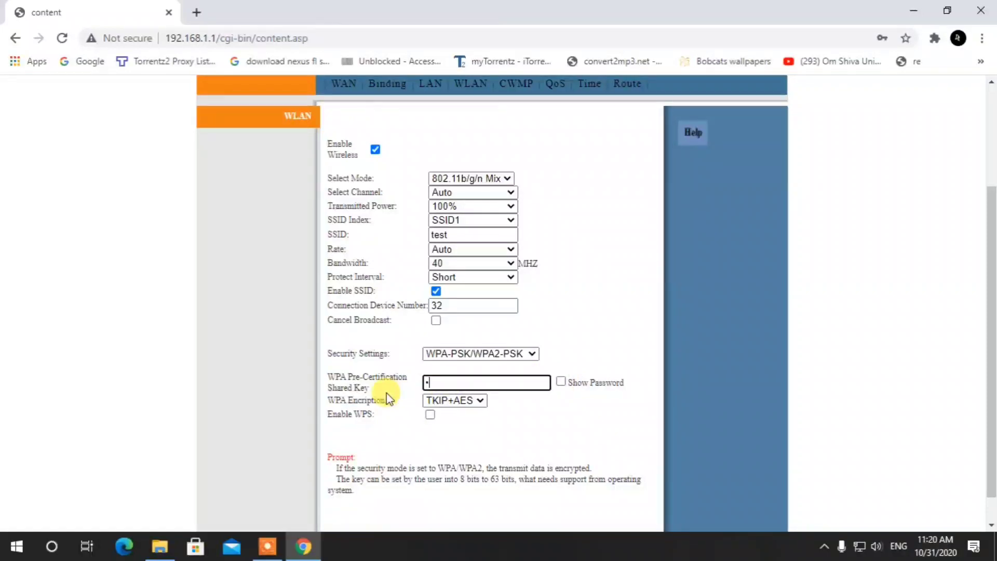
pyautogui.write('67890')
pyautogui.click(562, 382)
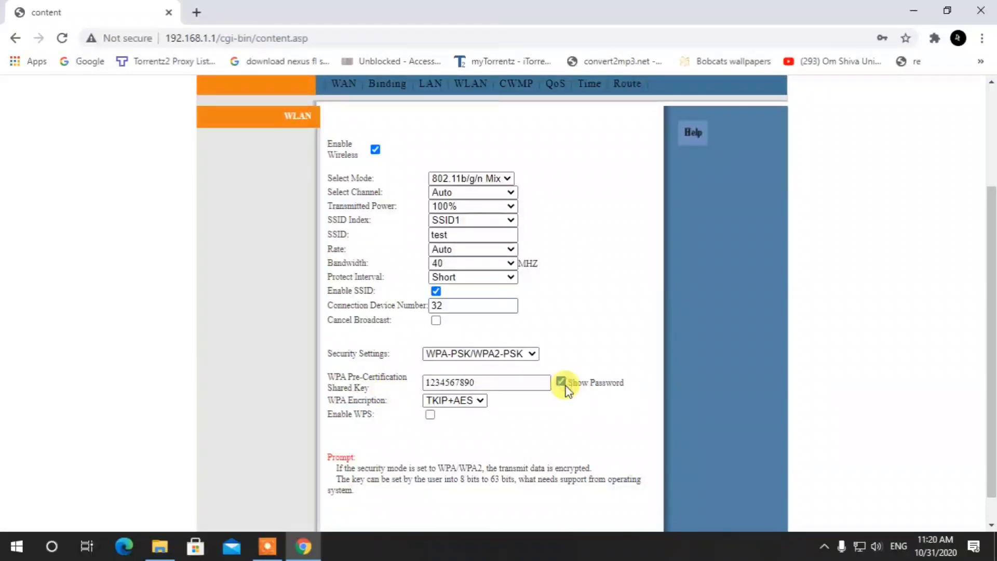
pyautogui.click(561, 382)
pyautogui.scroll(-1, 527, 384)
pyautogui.scroll(1, 529, 426)
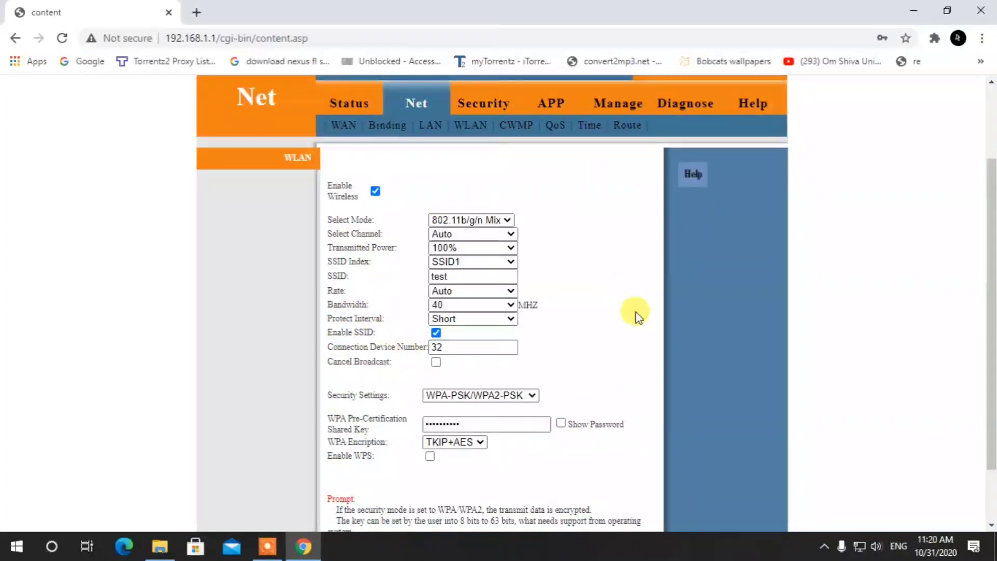
pyautogui.scroll(-1, 517, 445)
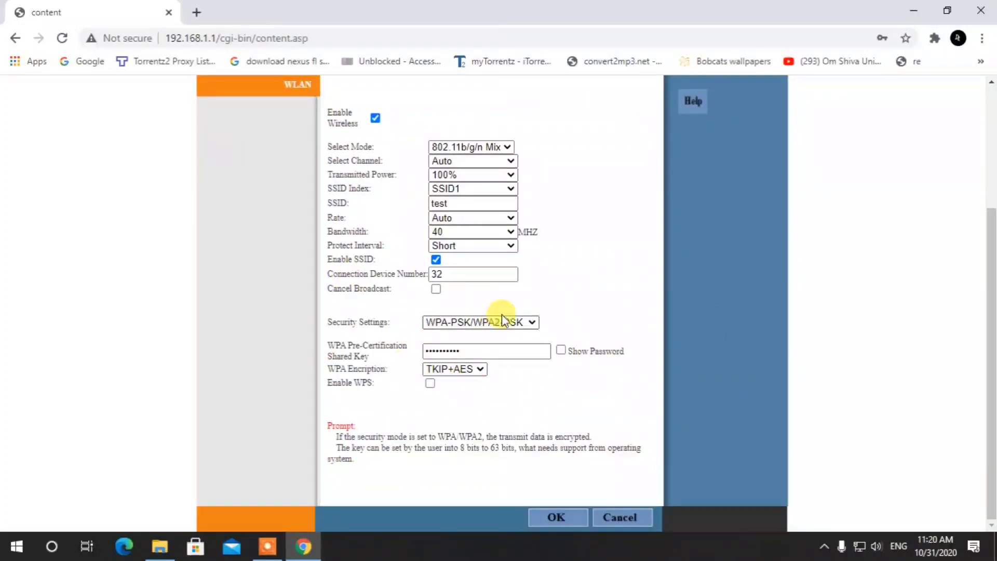
pyautogui.click(565, 521)
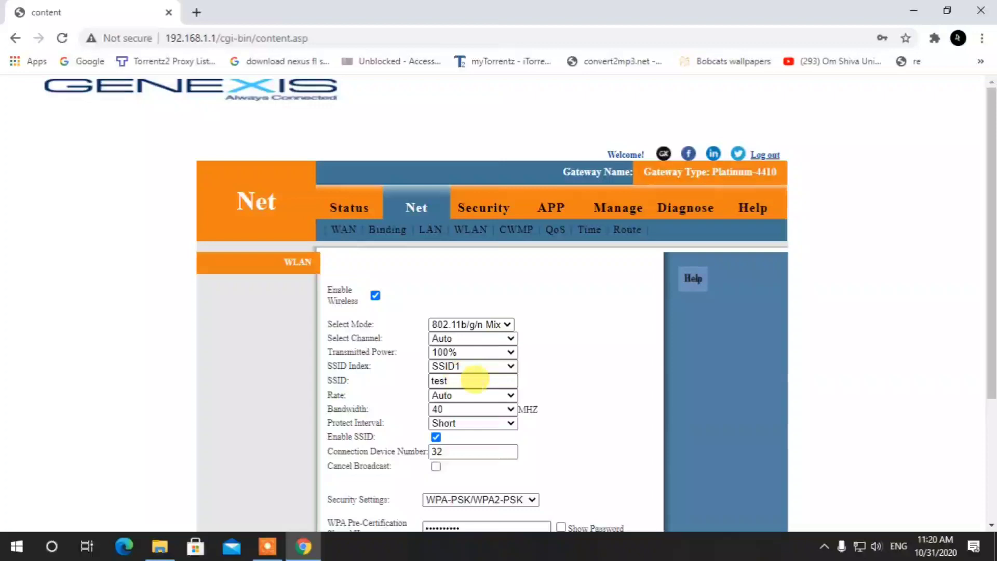
pyautogui.scroll(-3, 465, 463)
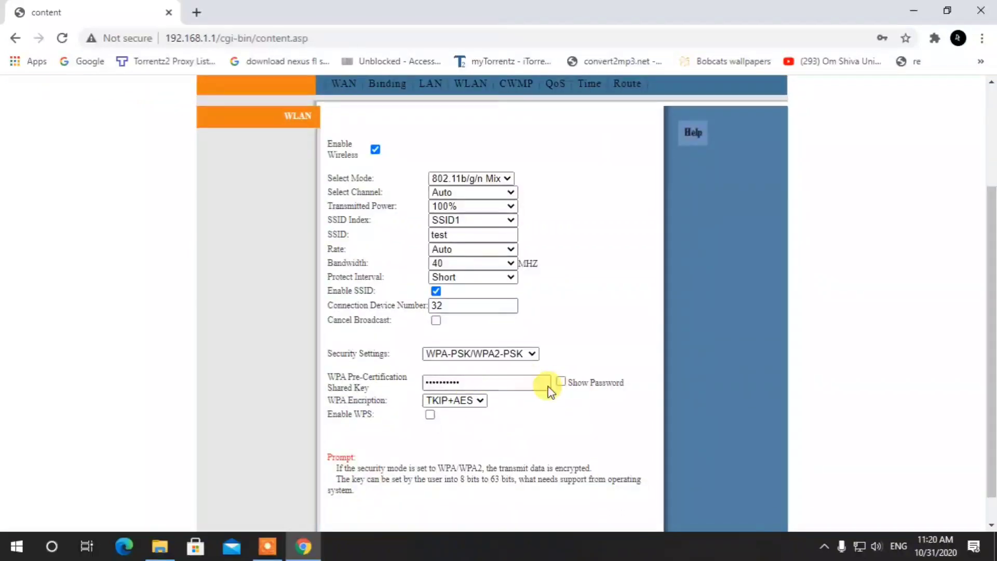
pyautogui.scroll(3, 517, 319)
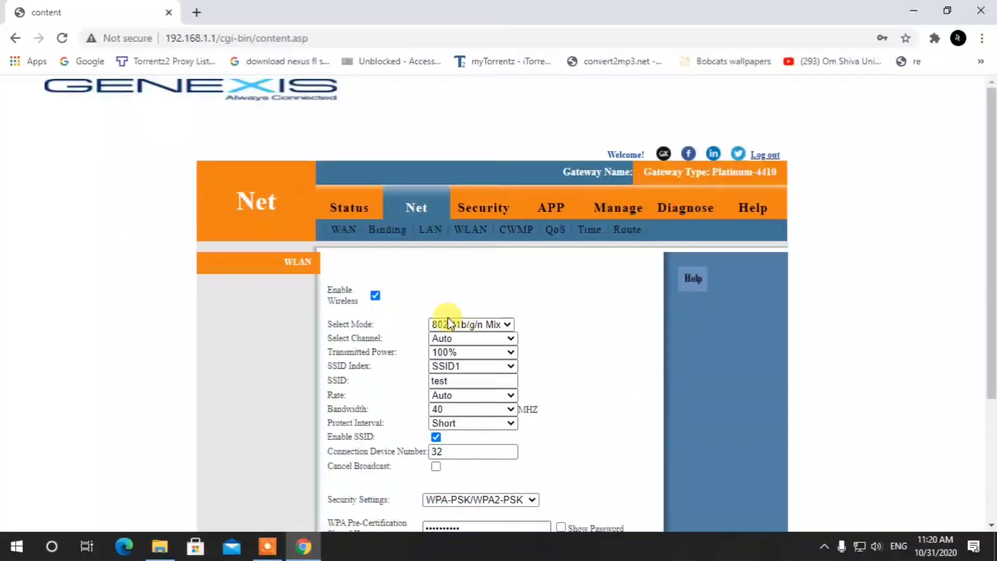
pyautogui.scroll(-3, 532, 422)
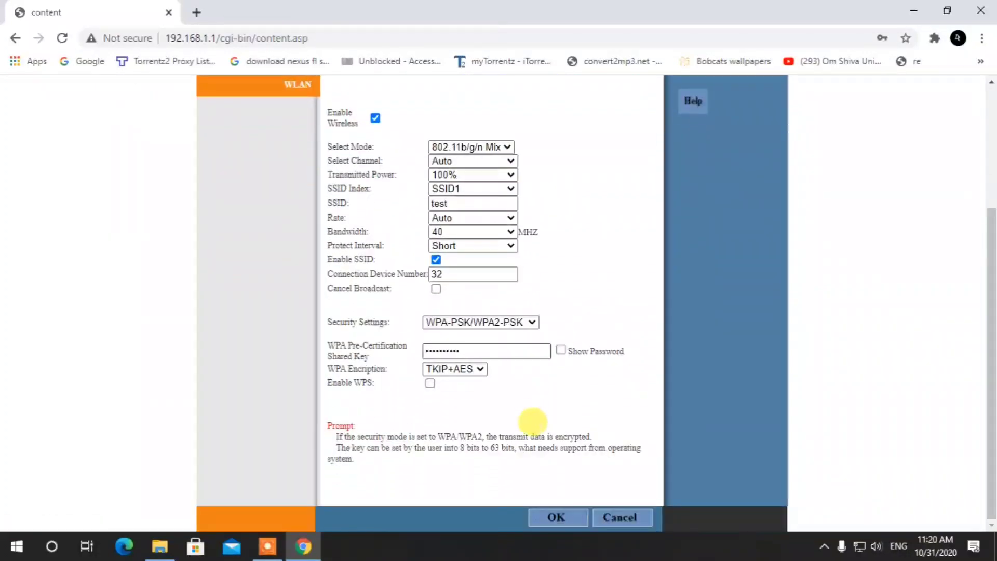
pyautogui.scroll(3, 532, 418)
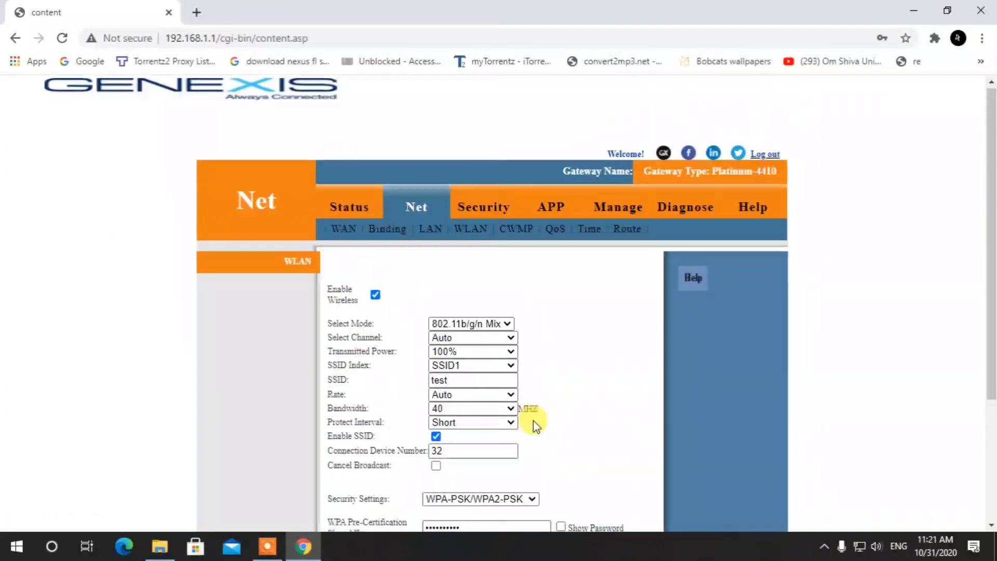